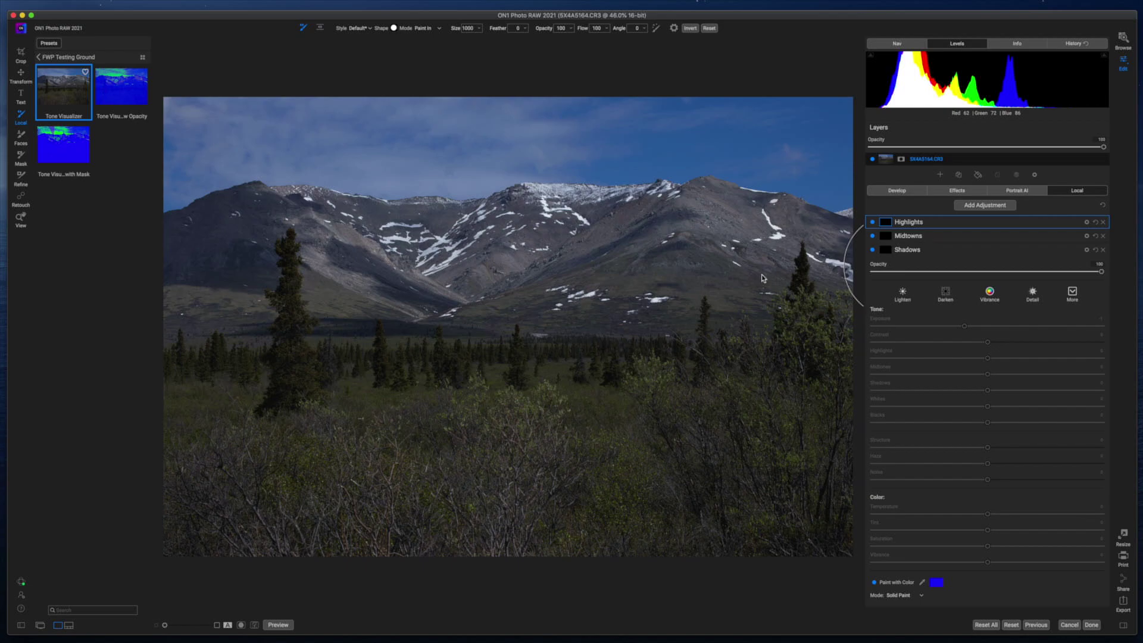
Enlarge the brush to 2500, paint over the snowy mountains, and fill the Highlights mask white
key("bracketright")
key("bracketright")
key("bracketright")
key("bracketright")
key("bracketright")
key("bracketright")
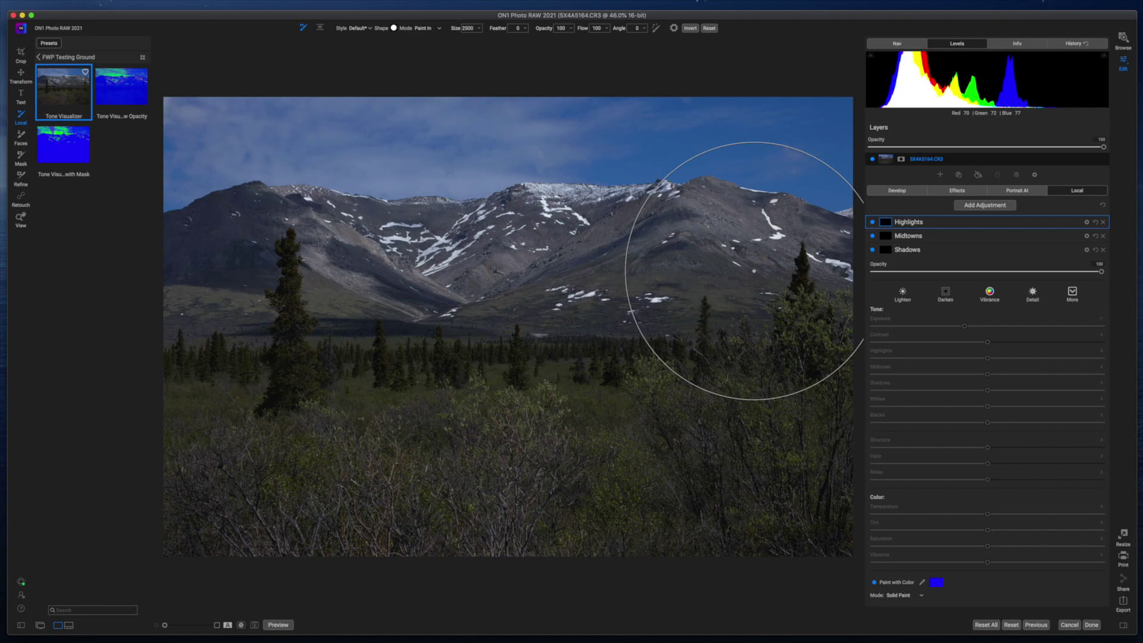
mouse_move(757, 274)
left_mouse_down()
mouse_move(776, 162)
mouse_move(740, 156)
mouse_move(456, 210)
mouse_move(249, 191)
left_mouse_up()
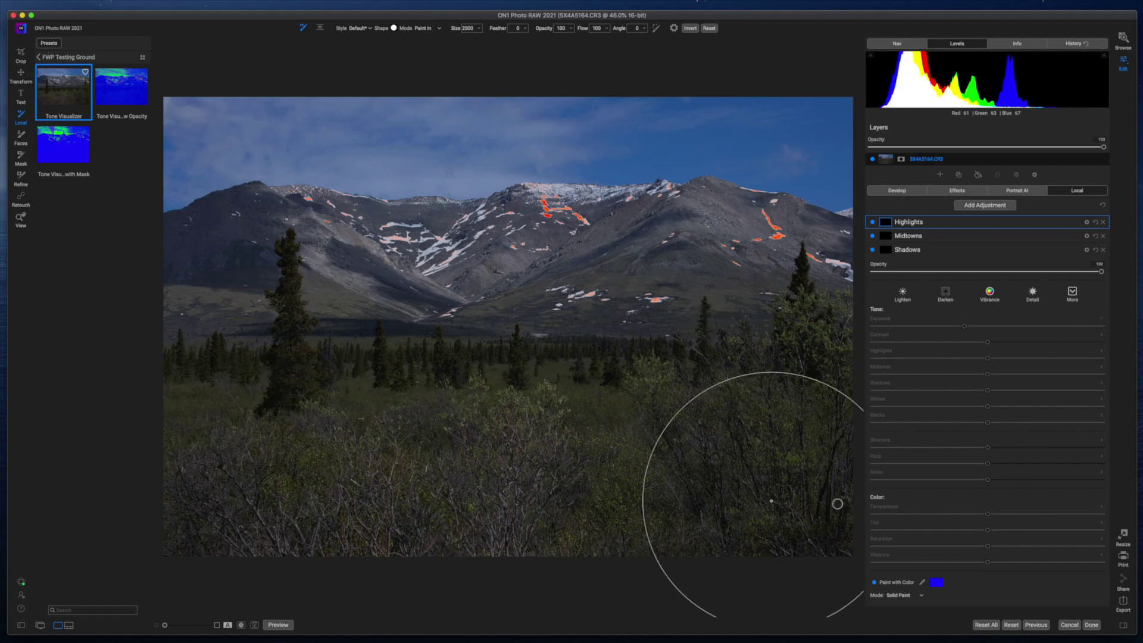
key("super+i")
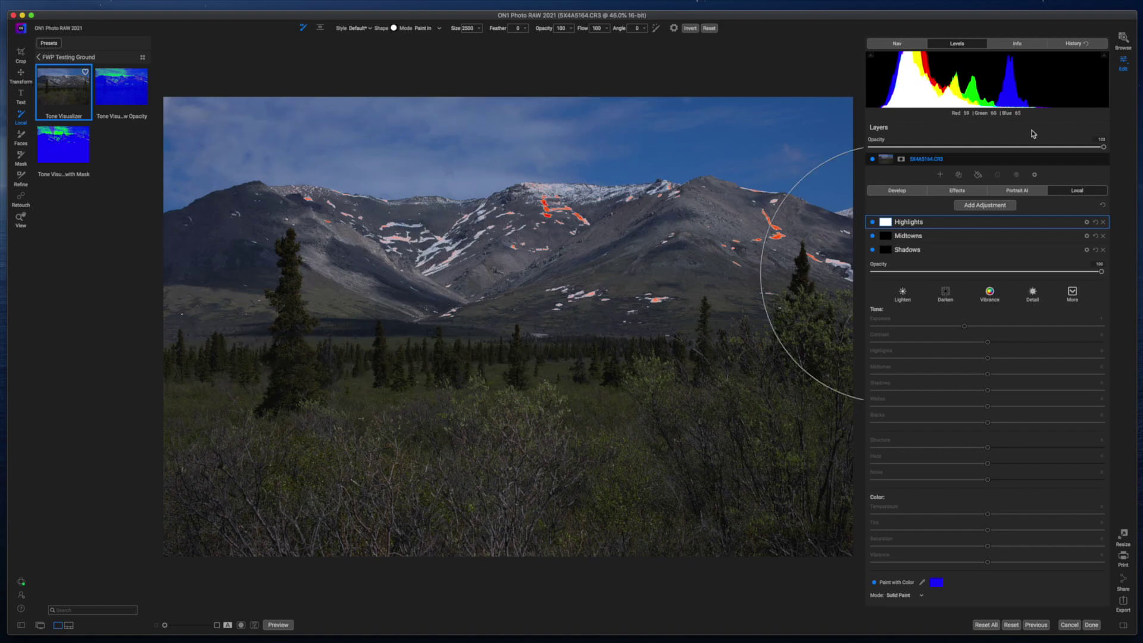
left_click(873, 222)
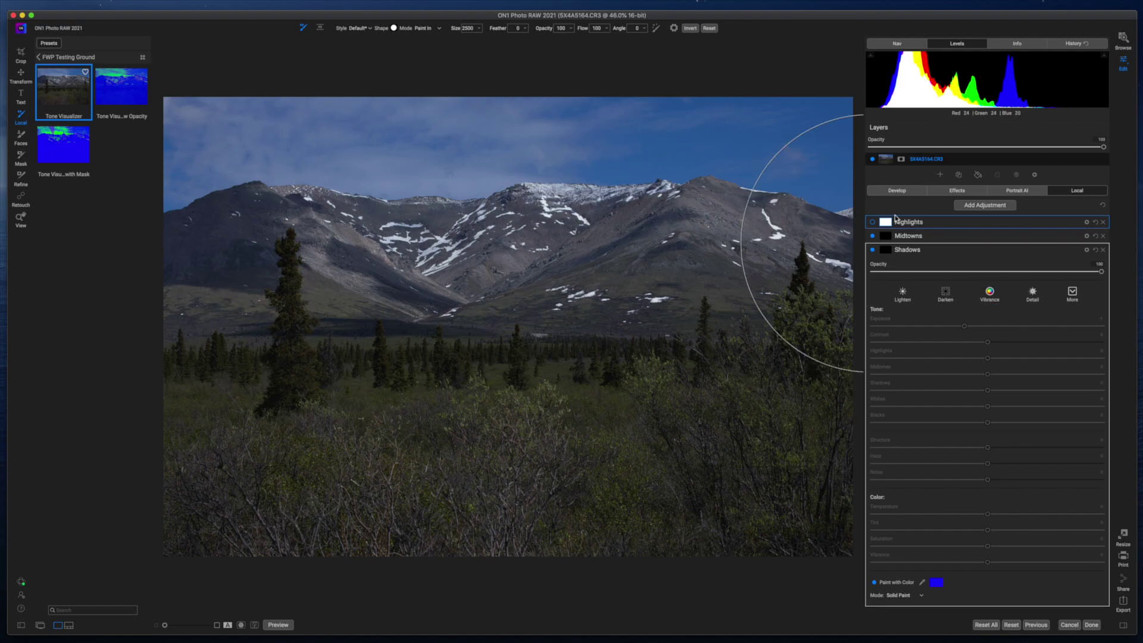
left_click(874, 223)
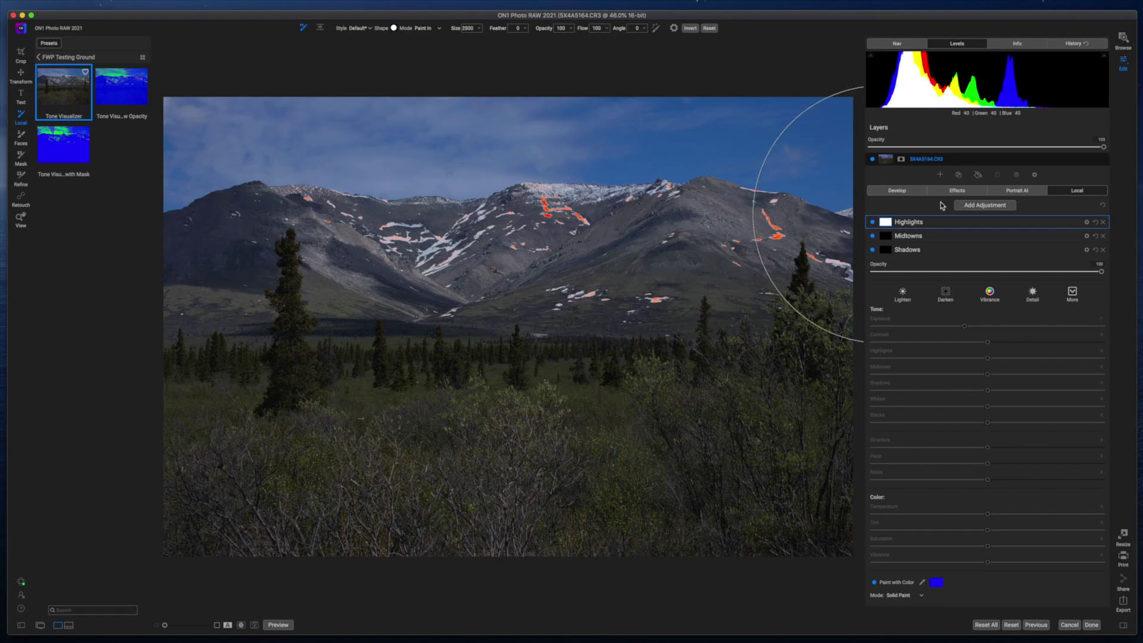
Hide the Highlights overlay and paint the Midtowns mask in green across the photo
left_click(872, 222)
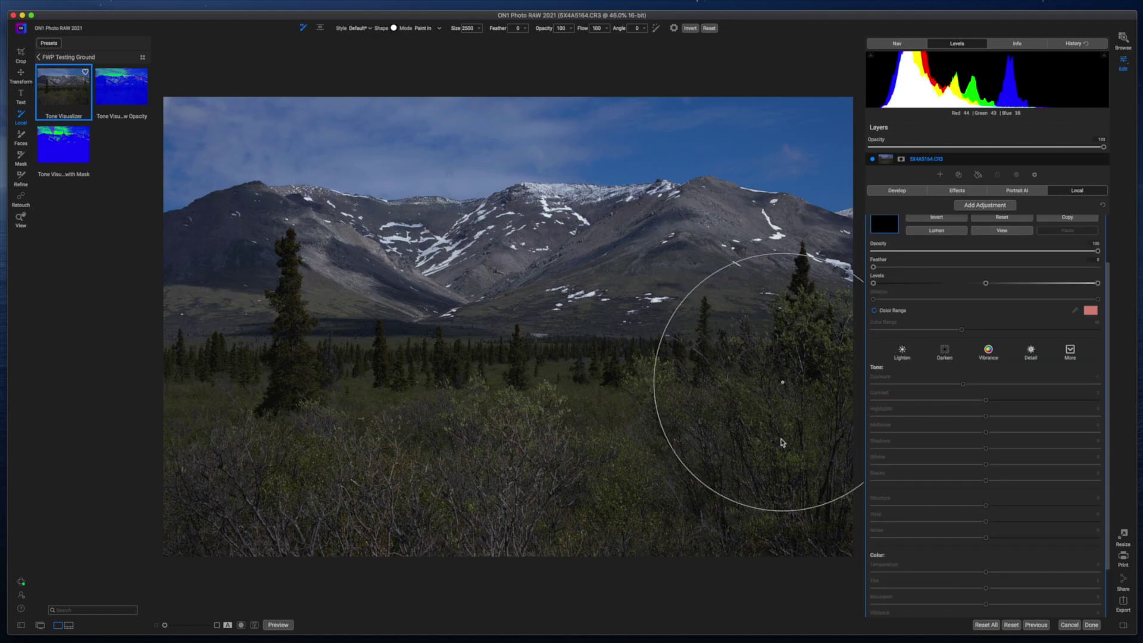
mouse_move(797, 496)
left_mouse_down()
mouse_move(470, 472)
mouse_move(247, 472)
mouse_move(189, 459)
mouse_move(249, 269)
mouse_move(301, 256)
mouse_move(605, 258)
mouse_move(774, 284)
mouse_move(832, 230)
mouse_move(774, 182)
mouse_move(717, 202)
mouse_move(574, 140)
mouse_move(153, 159)
mouse_move(178, 190)
left_mouse_up()
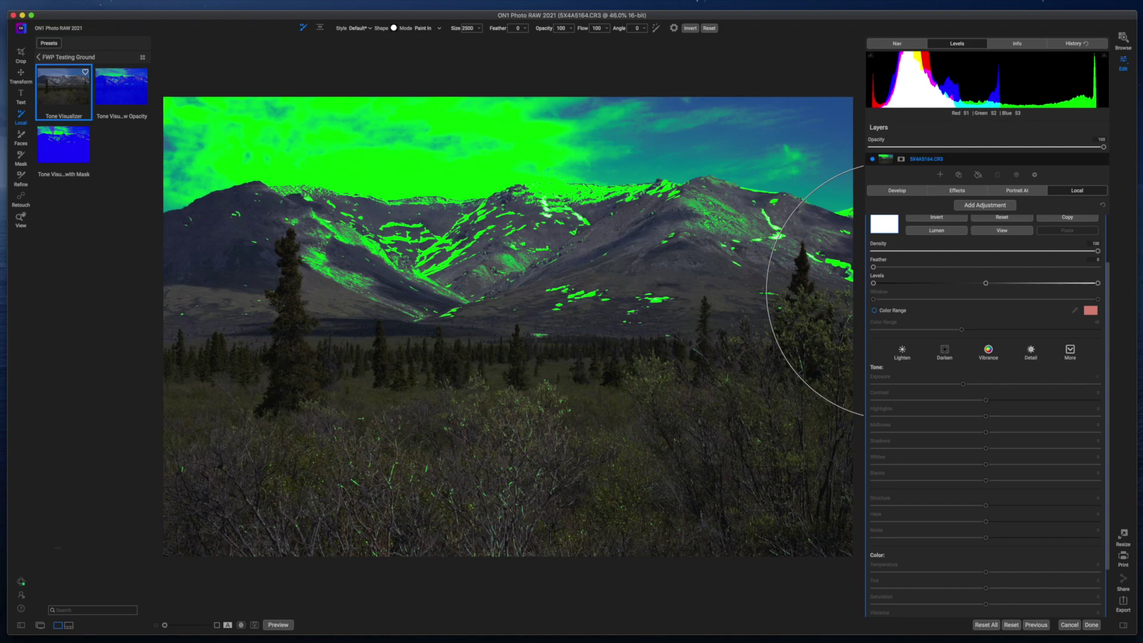
Hide and collapse the Midtowns layer, then paint the Shadows mask across the lower photo
scroll(877, 239, "up", 2)
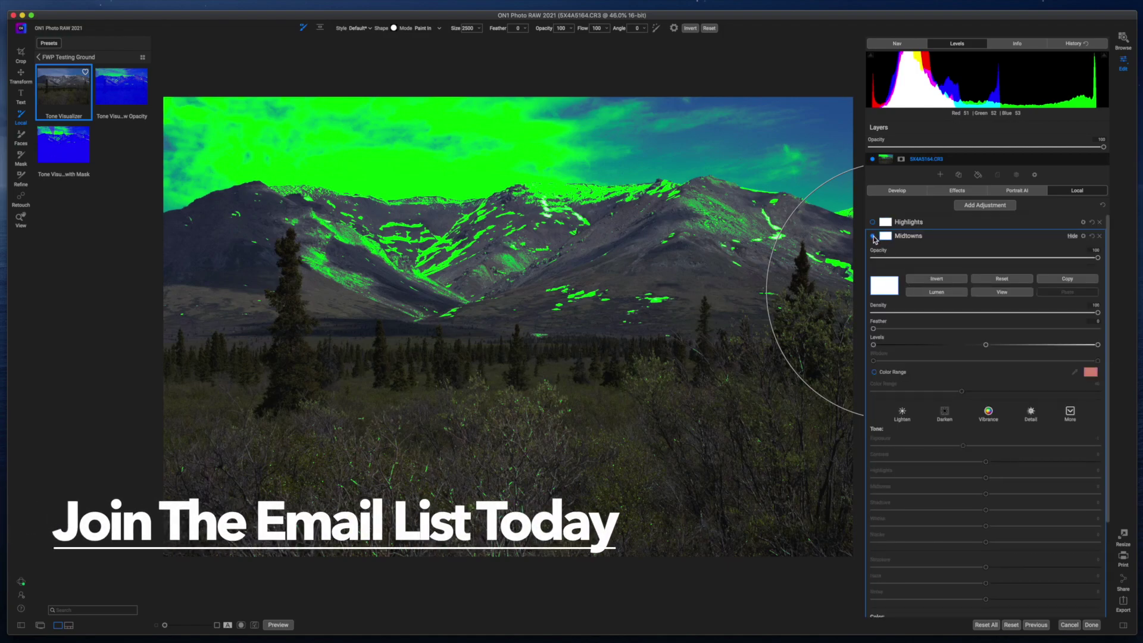
left_click(873, 237)
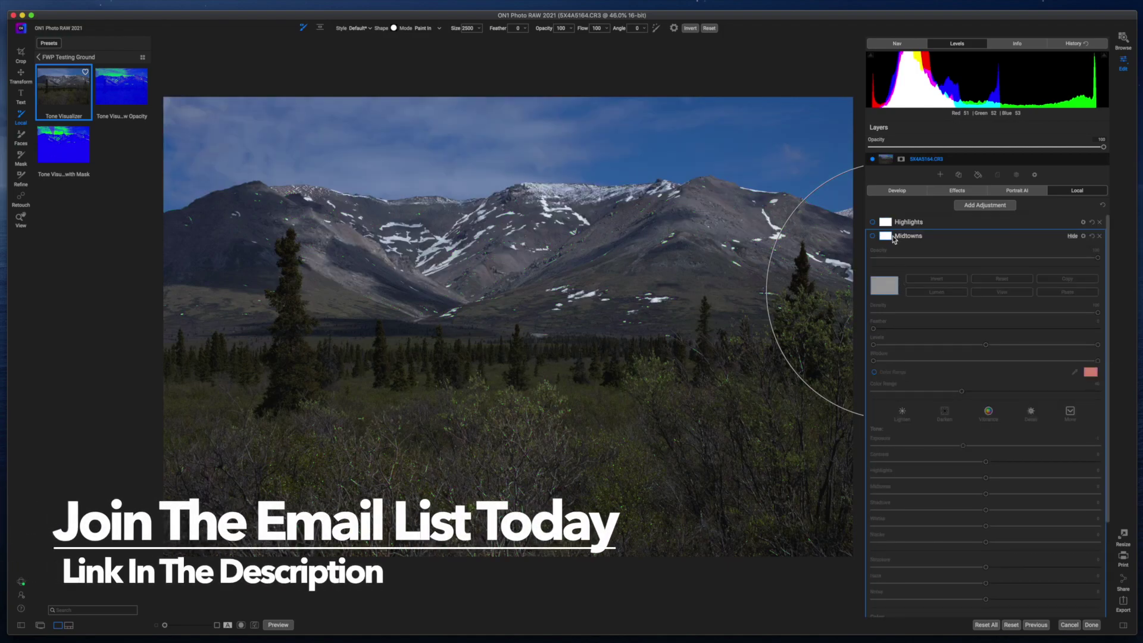
left_click(939, 238)
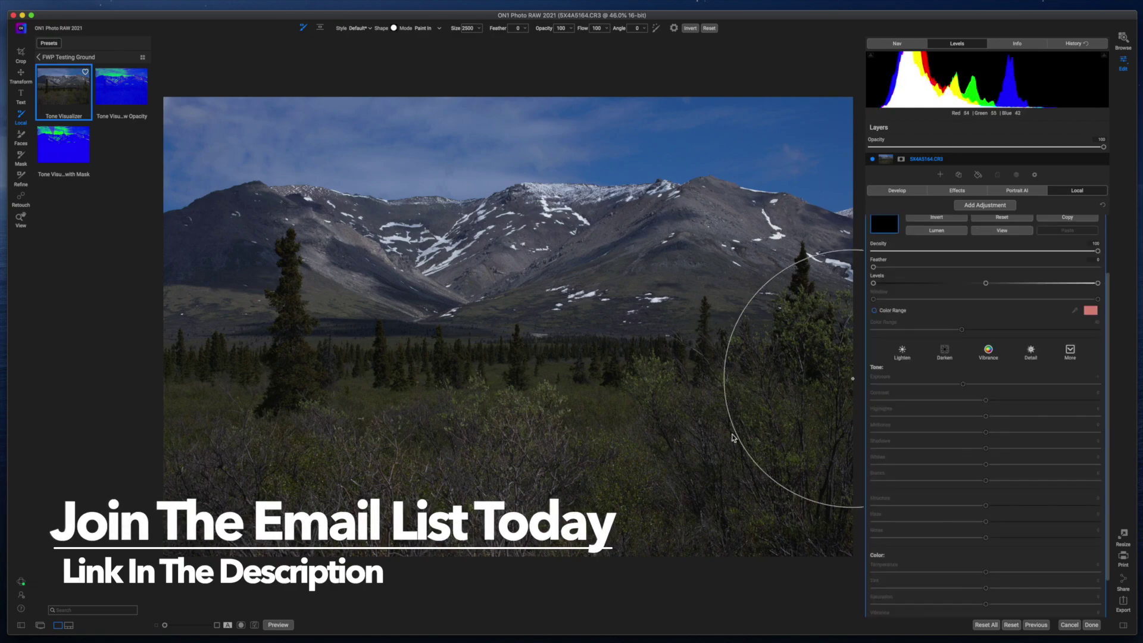
mouse_move(814, 492)
left_mouse_down()
mouse_move(179, 481)
mouse_move(159, 414)
mouse_move(171, 356)
mouse_move(211, 311)
mouse_move(339, 294)
mouse_move(788, 302)
mouse_move(820, 277)
mouse_move(810, 225)
mouse_move(773, 168)
mouse_move(166, 173)
left_mouse_up()
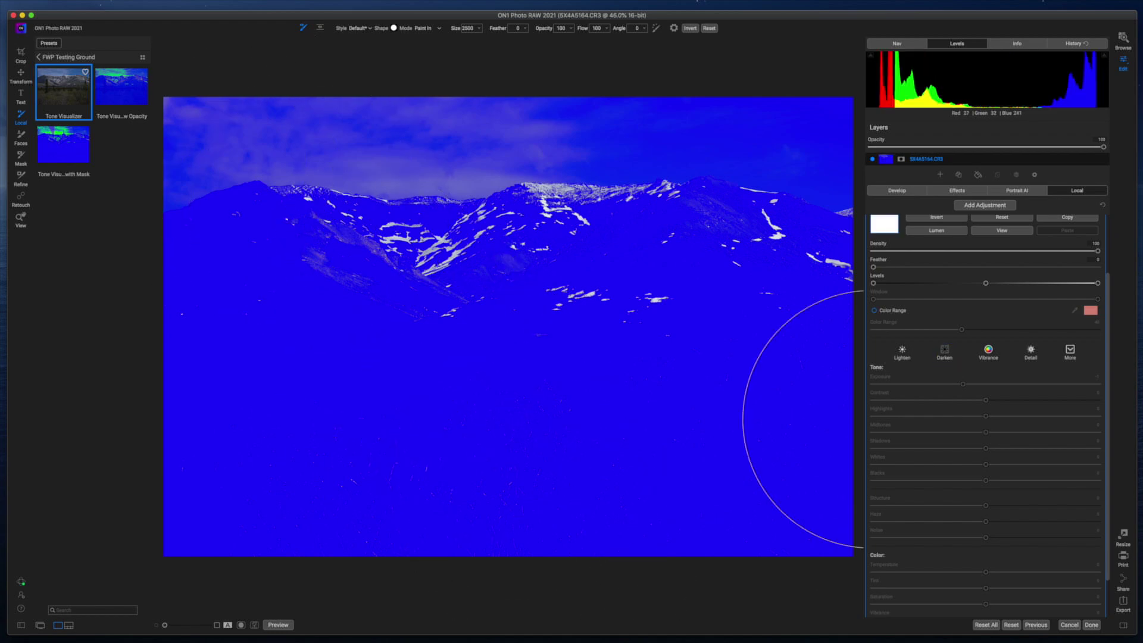
Toggle the blue Shadows overlay off and back on to compare its coverage
scroll(920, 284, "up", 3)
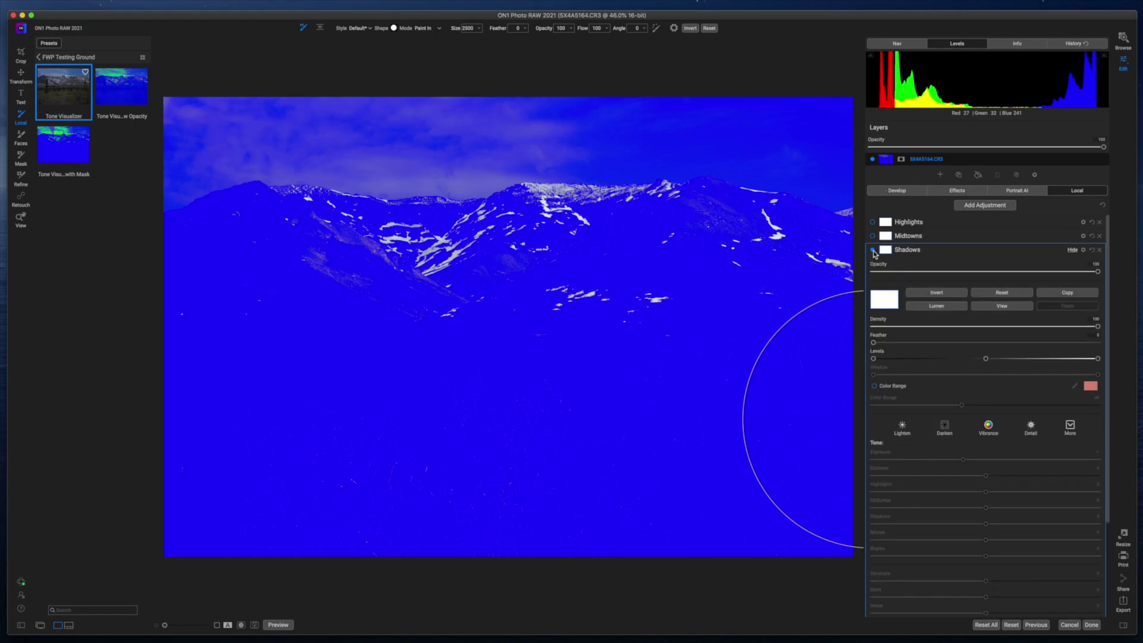
left_click(873, 250)
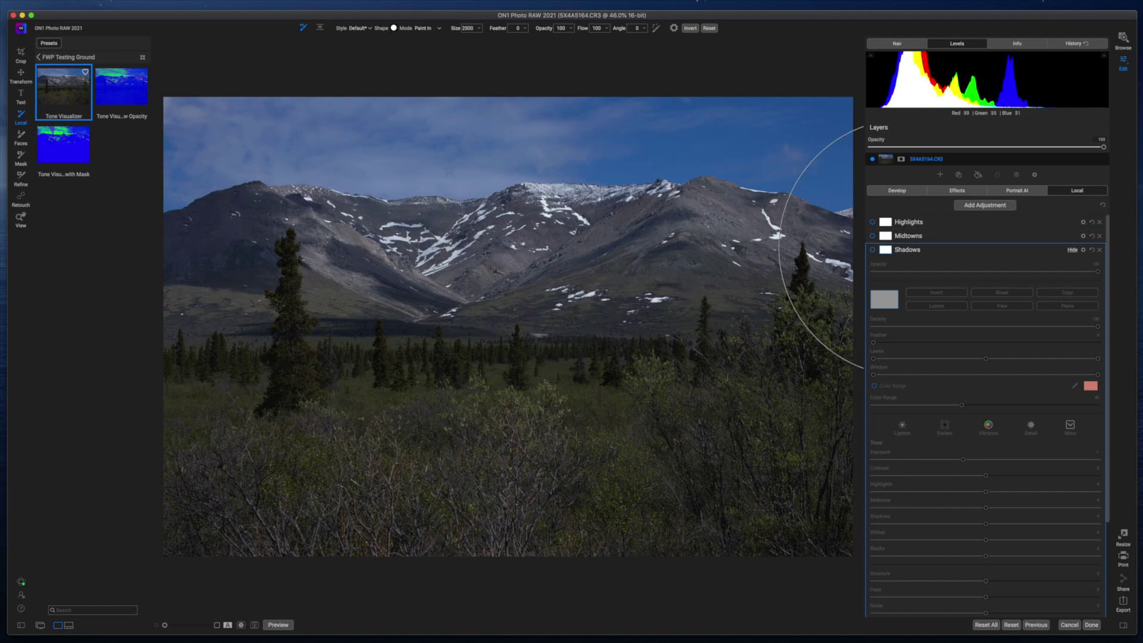
left_click(873, 251)
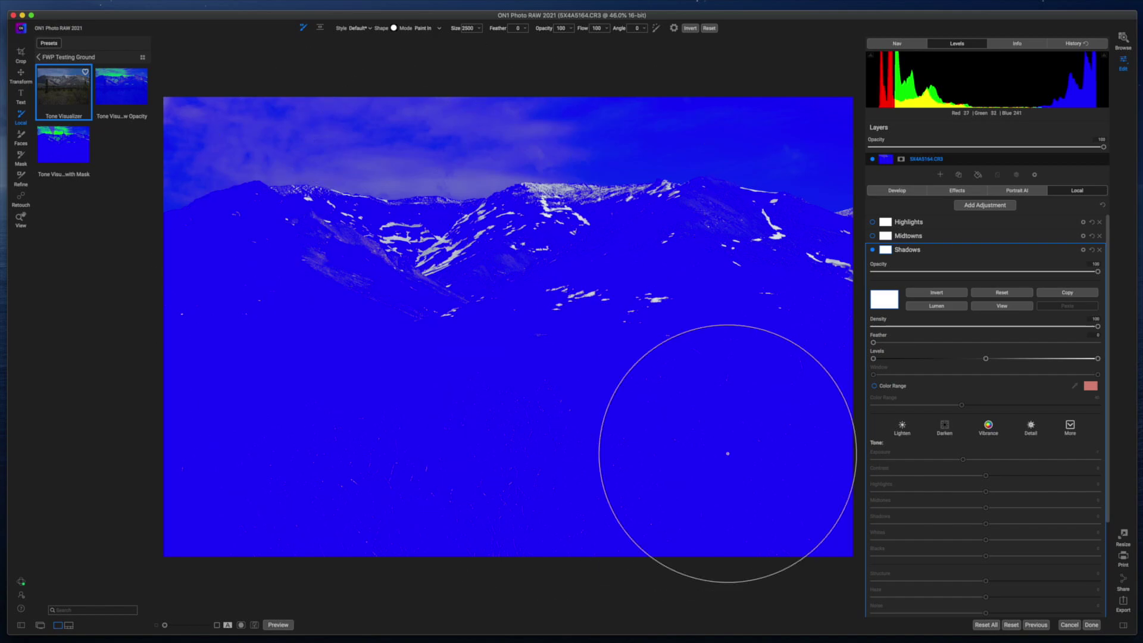
left_click(873, 235)
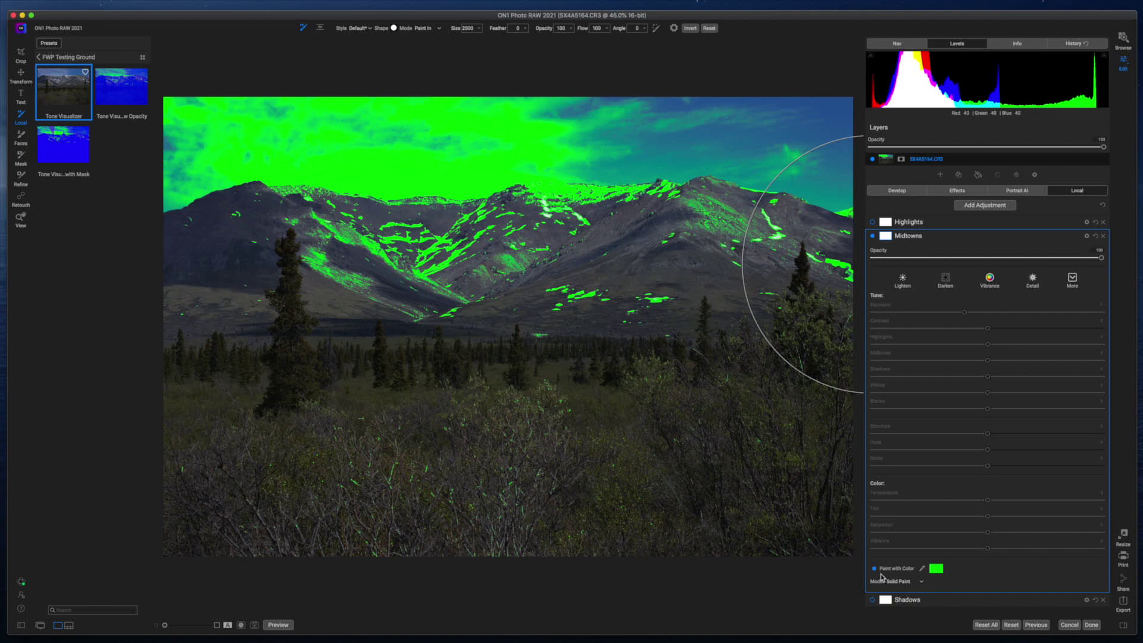
left_click(936, 570)
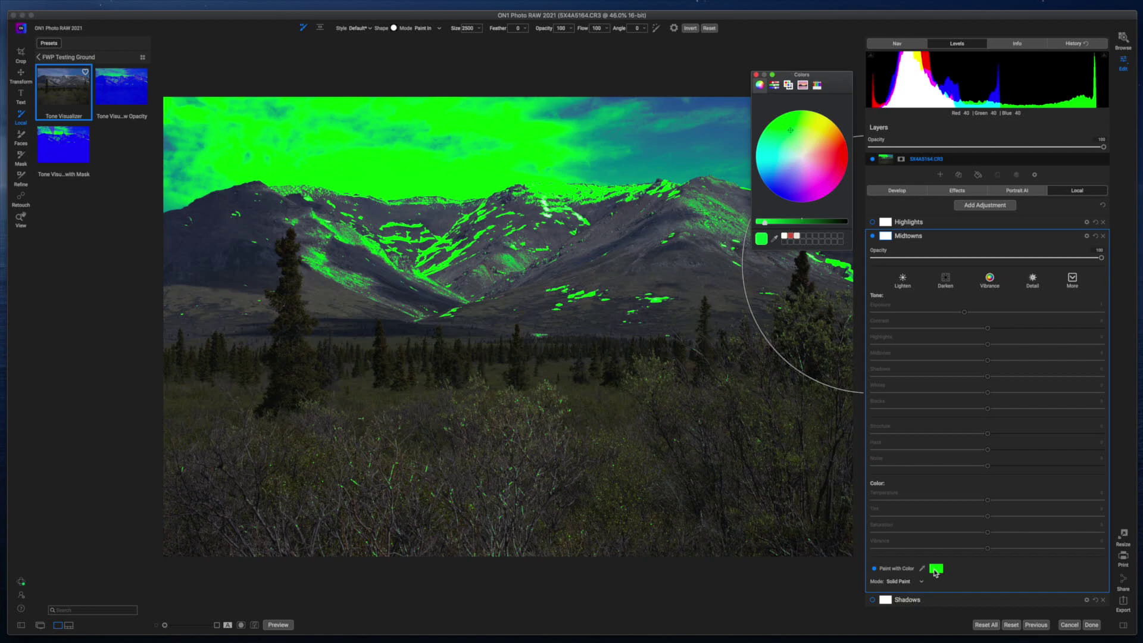
left_click(756, 76)
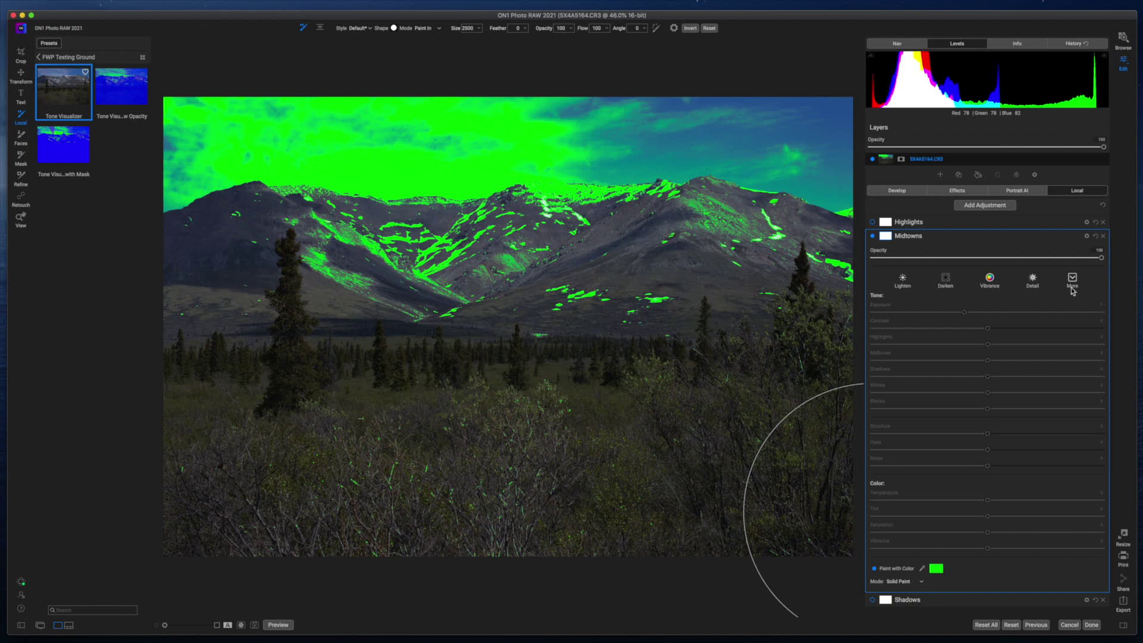
Set the Midtowns layer's blending option Apply To to Midtones
left_click(1087, 236)
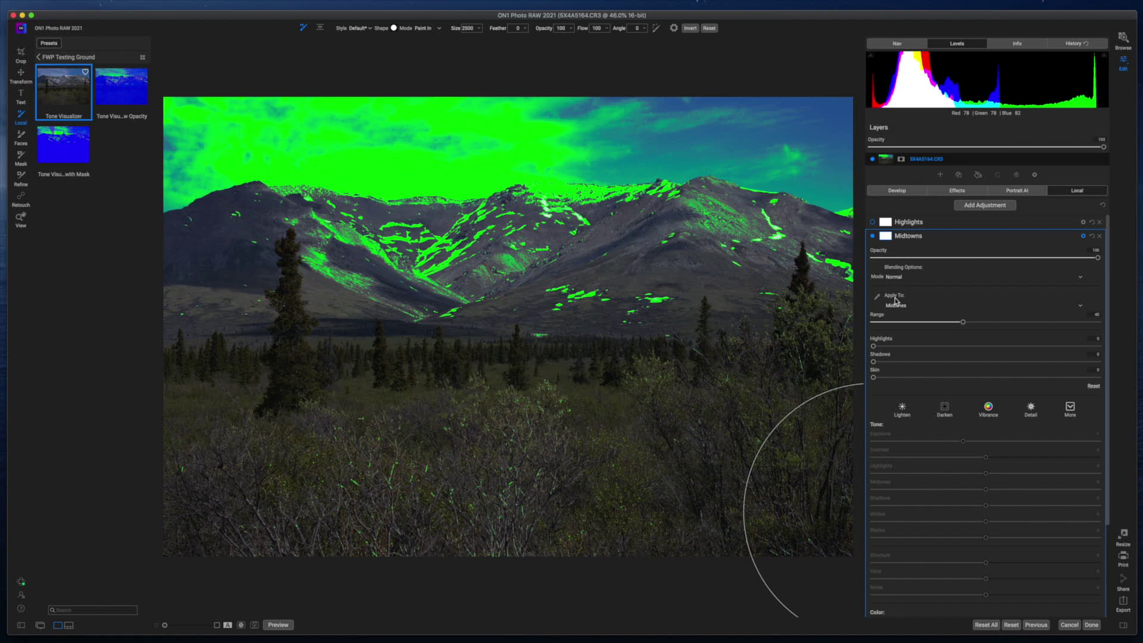
left_click(933, 309)
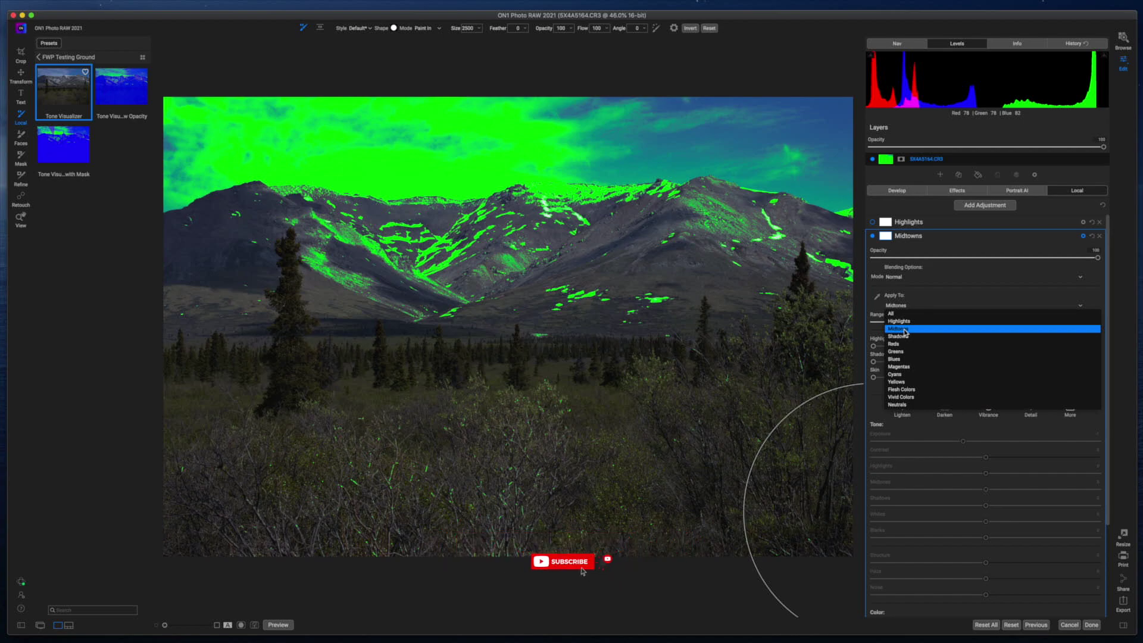
left_click(904, 330)
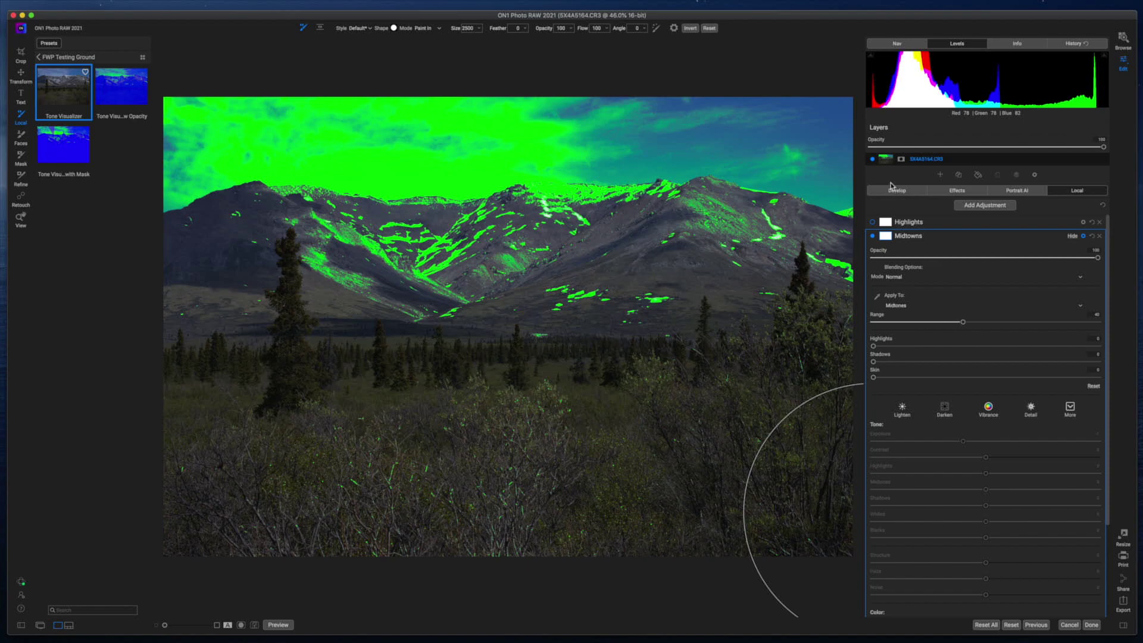
In global Develop, sweep the Midtones slider up past 13, then down to about -69
left_click(897, 191)
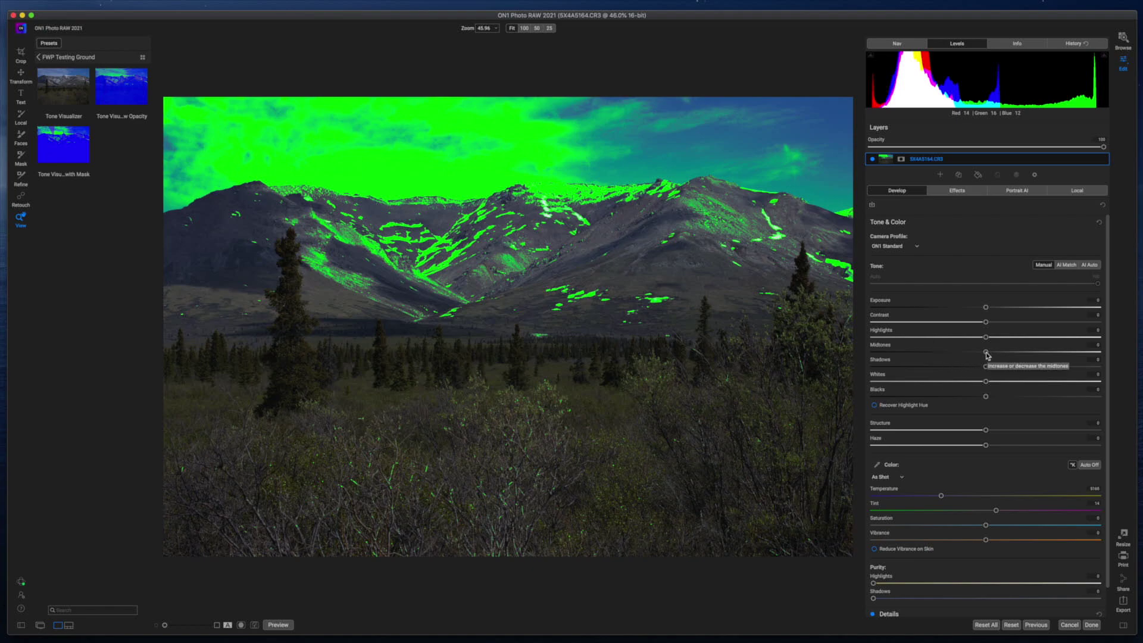
left_click_drag(986, 355, 1022, 355)
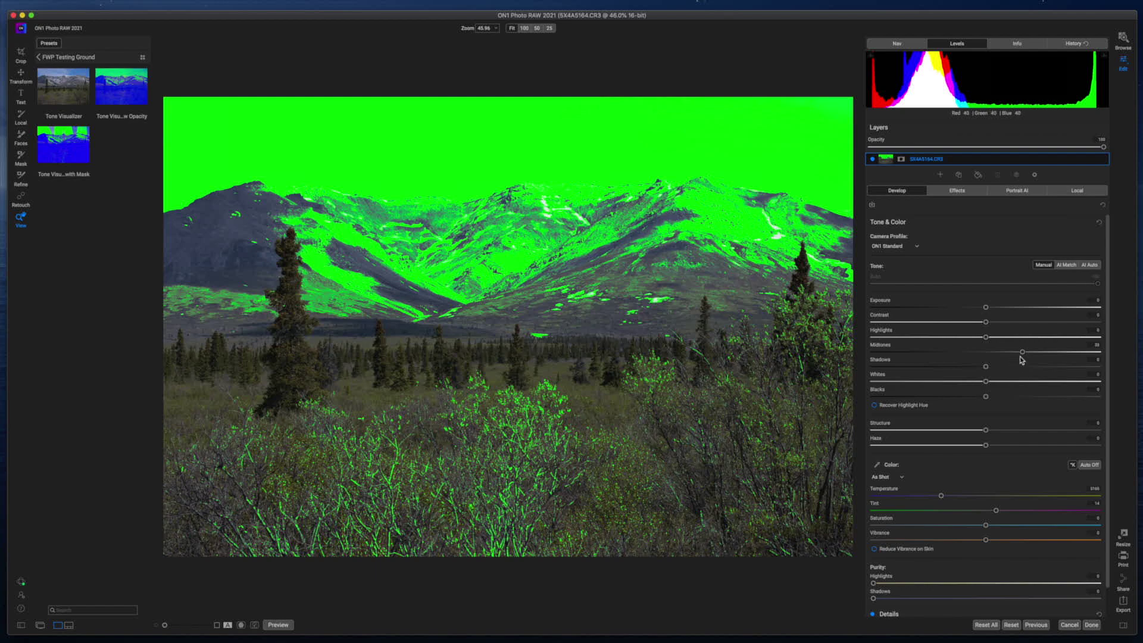
mouse_move(1022, 352)
left_mouse_down()
mouse_move(1071, 355)
mouse_move(1043, 354)
left_mouse_up()
left_click_drag(969, 358, 877, 360)
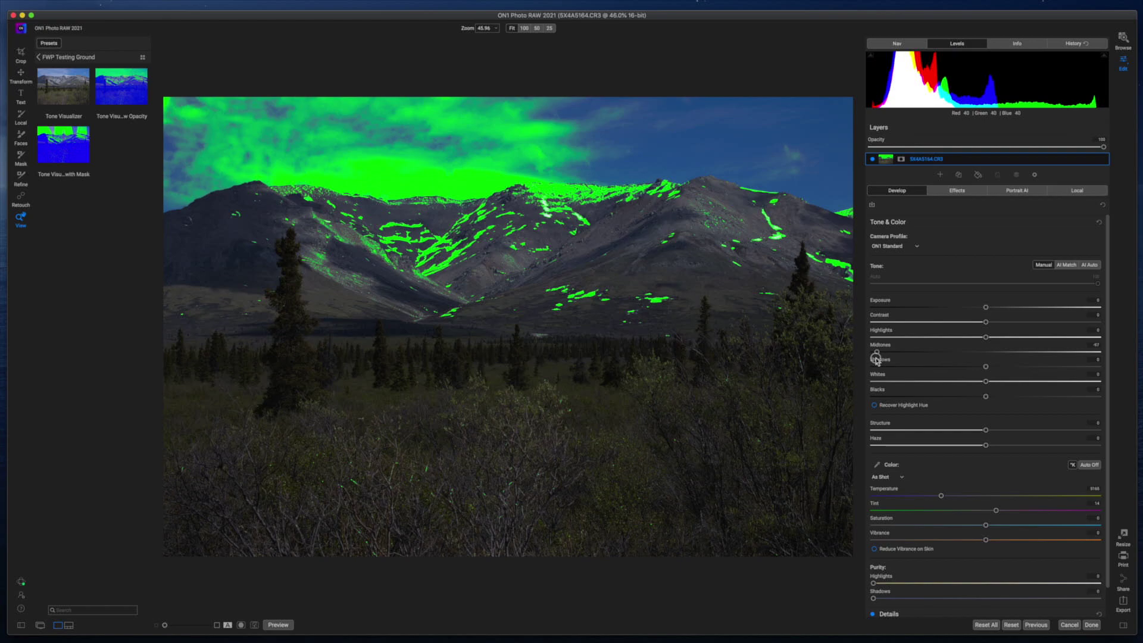
double_click(931, 358)
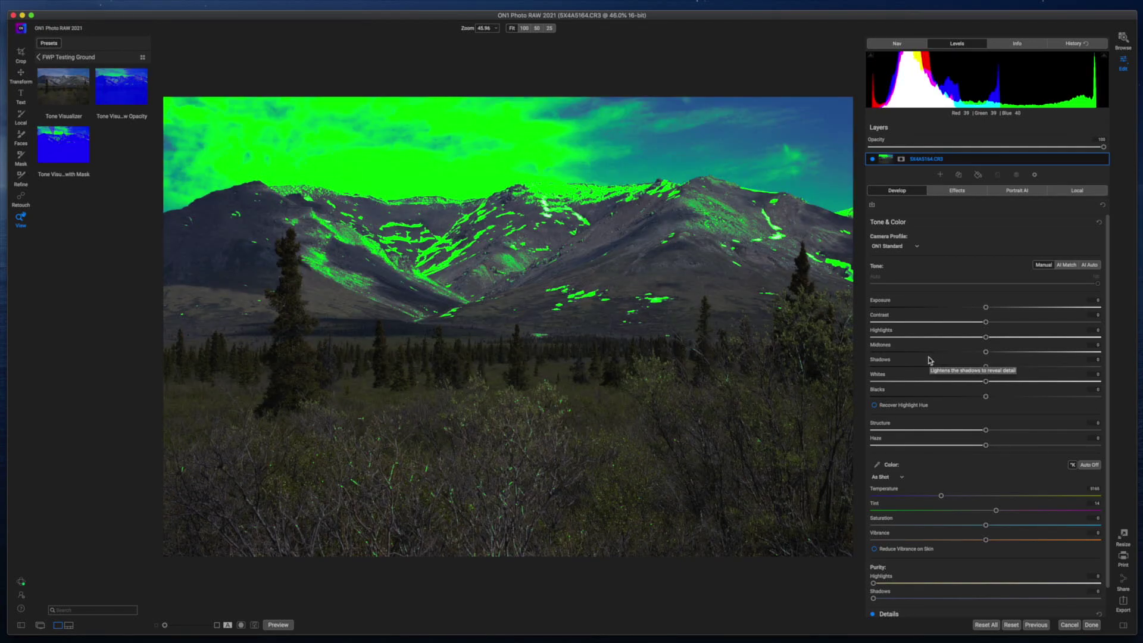